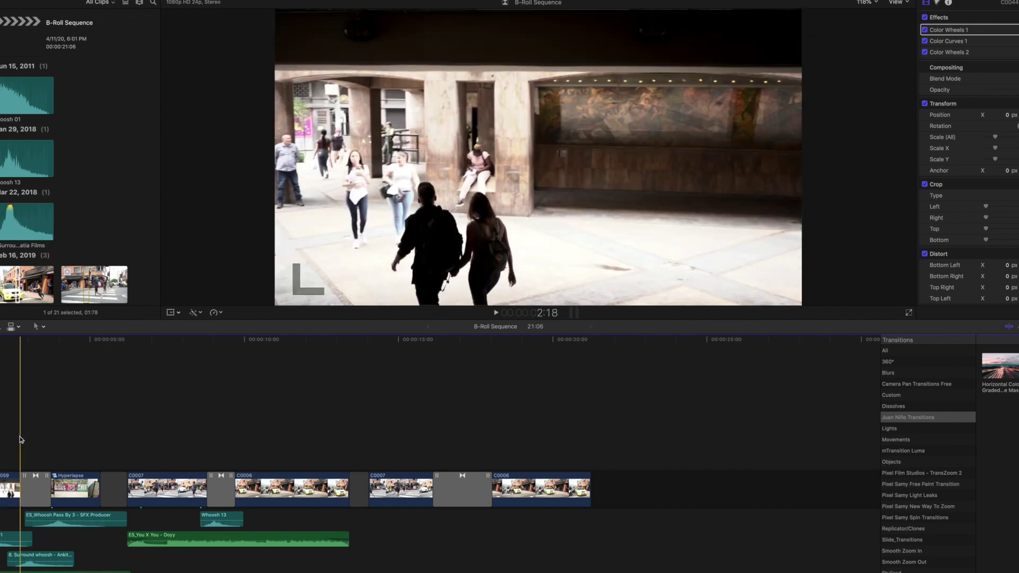
Step frame by frame through the shape mask transition leading into the Hyperlapse clip to examine how the mask reveals it
key(c)
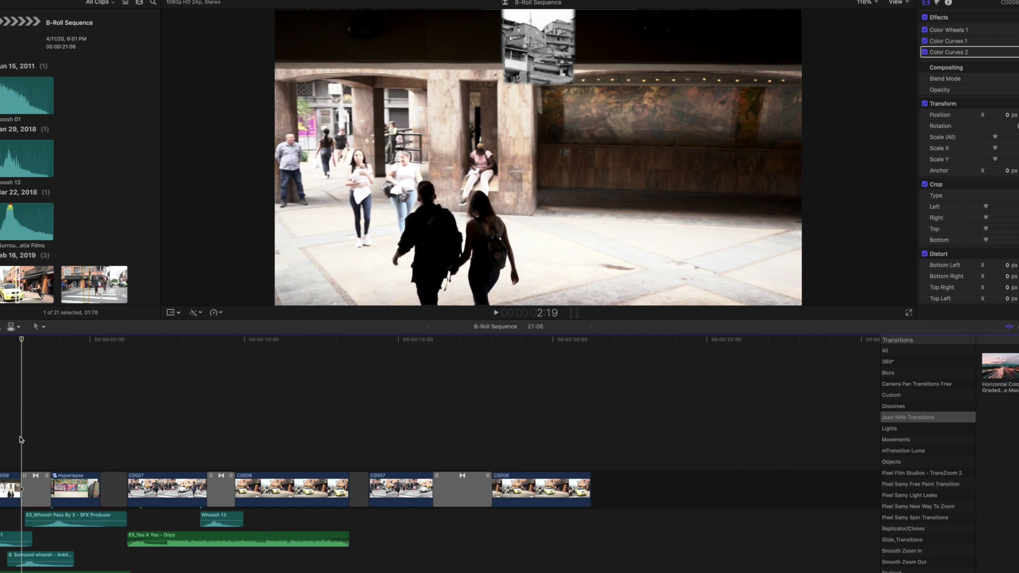
key(Right)
key(Right)
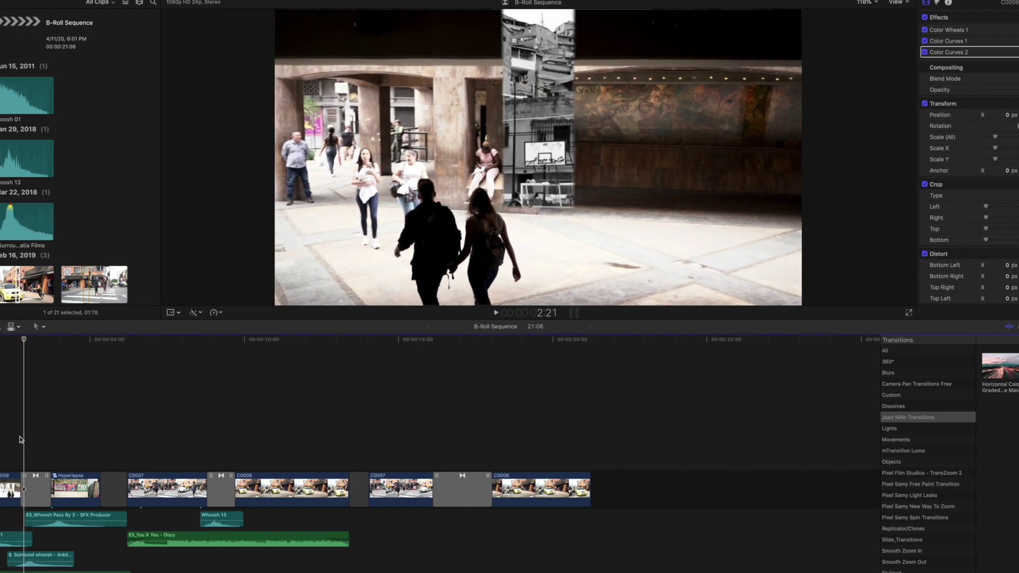
key(Right)
key(Right)
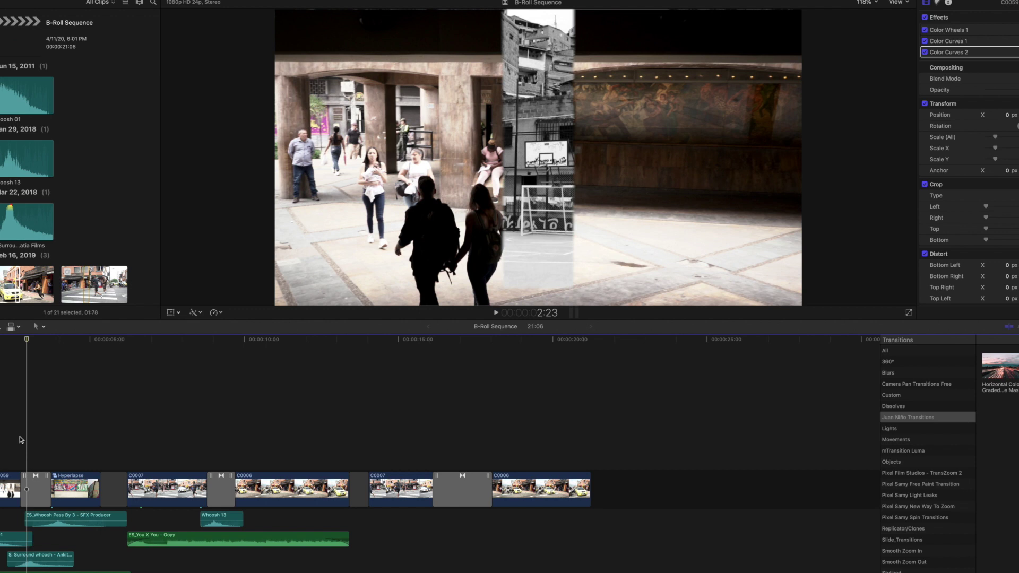
key(Right)
key(Right)
key(Right)
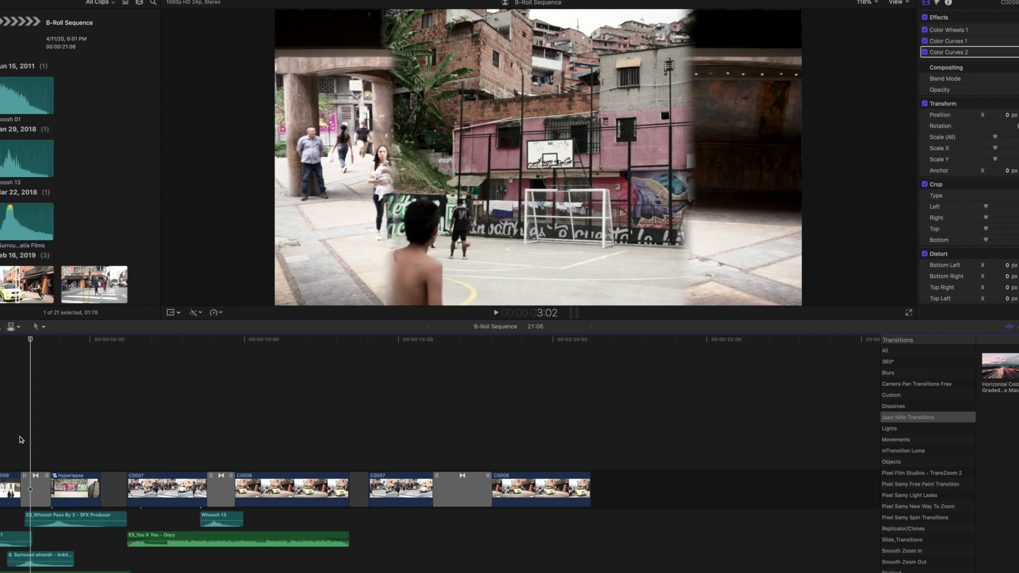
key(shift+slash)
key(Right)
key(Right)
key(Right)
key(Right)
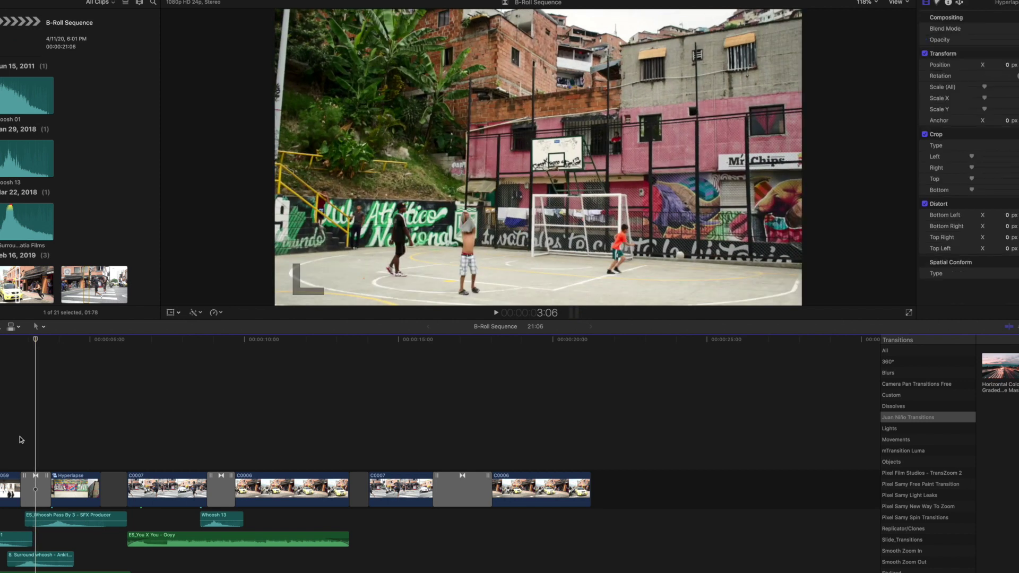
key(Right)
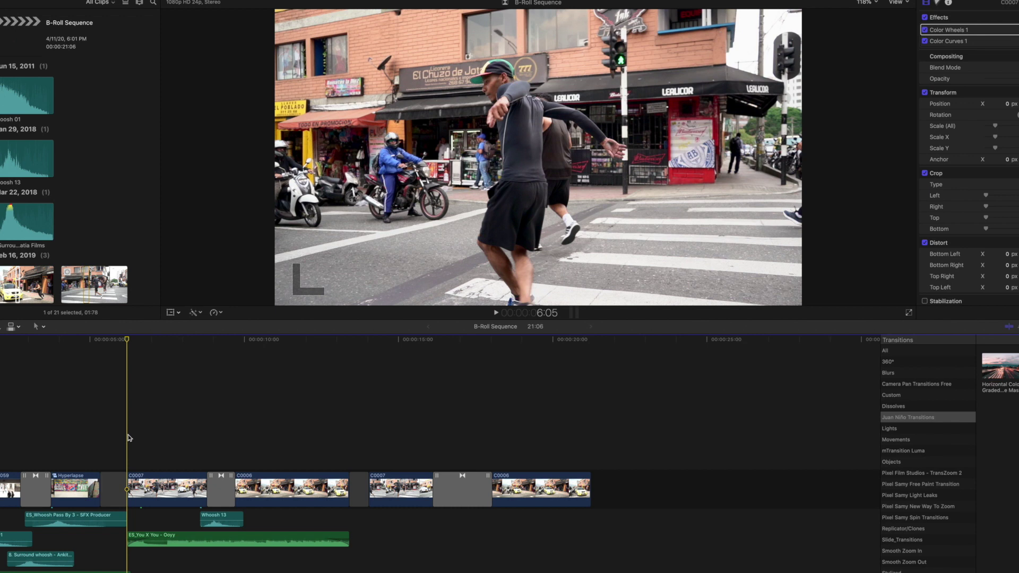
Preview the transition between the C0007 and C0006 clips, starting from 8:19
click(206, 438)
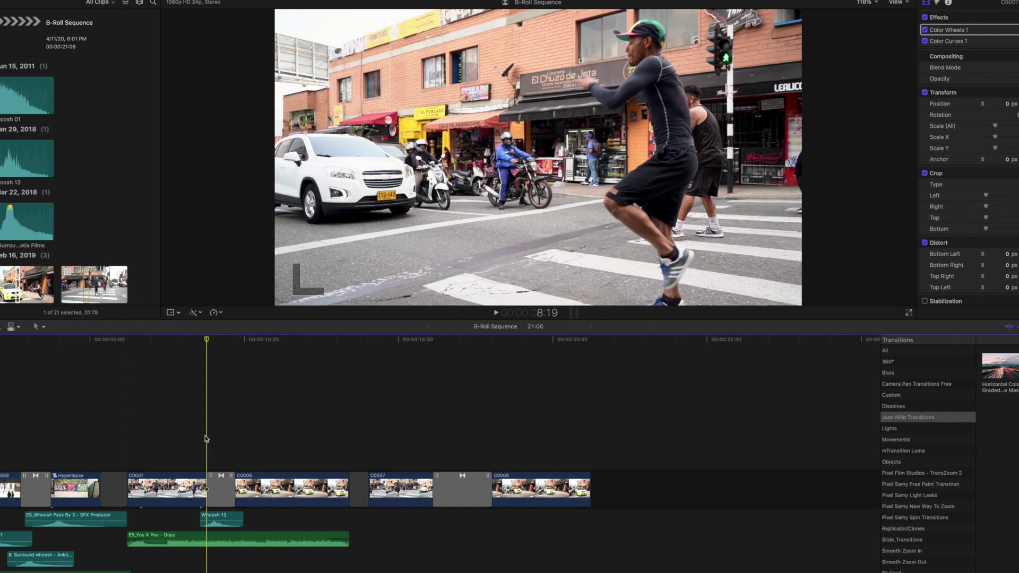
key(shift+question)
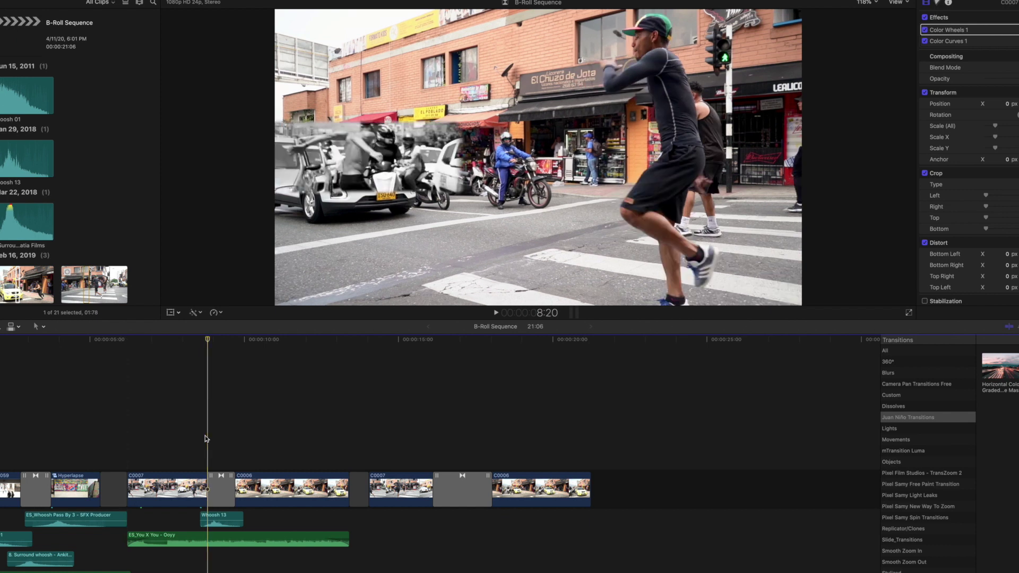
key(space)
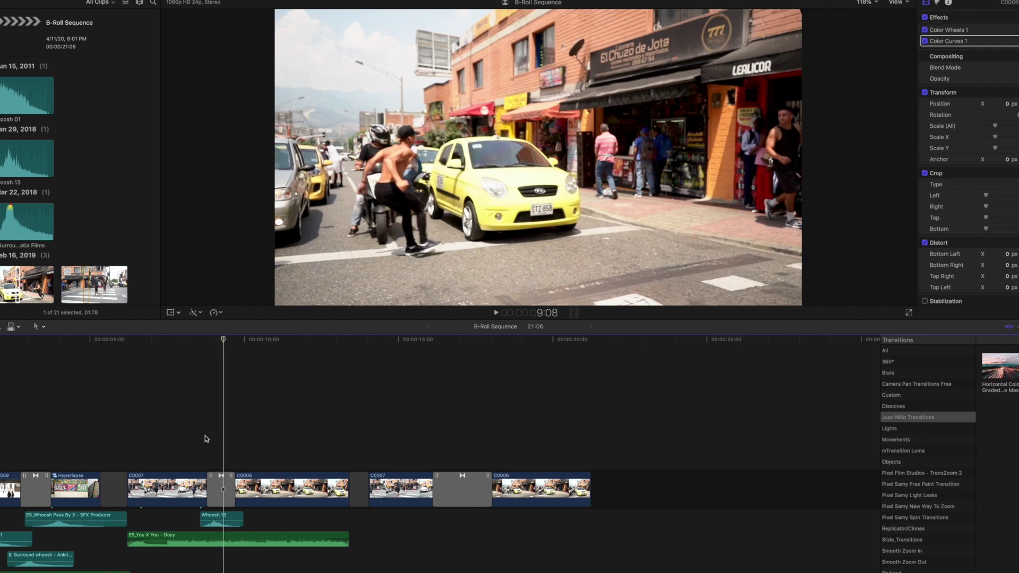
key(space)
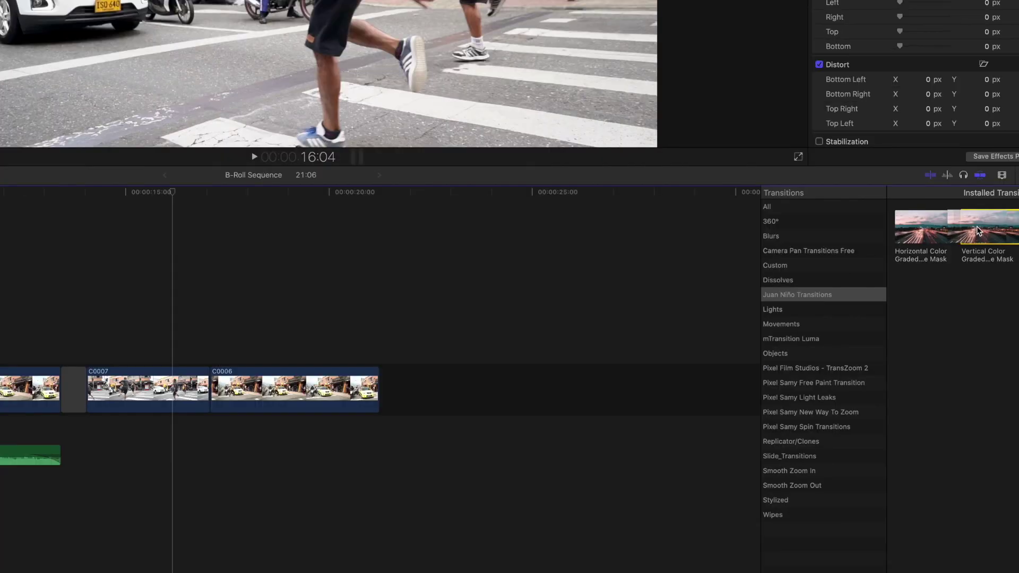
Apply the Vertical Color Graded Shape Mask transition between the last C0007 and C0006 clips and lengthen it to 1:15
drag(956, 289, 33, 473)
drag(201, 386, 202, 387)
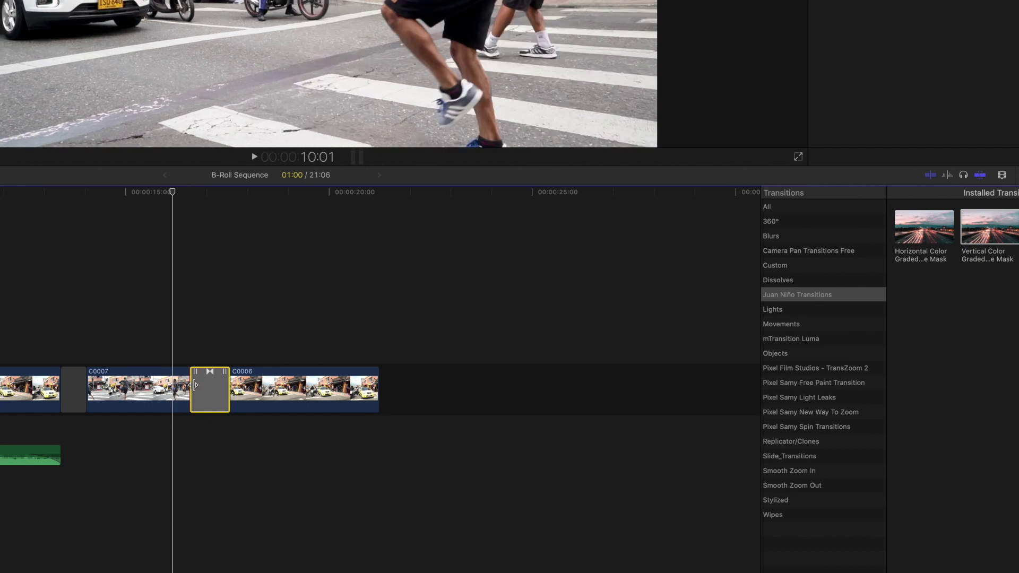
drag(193, 386, 182, 387)
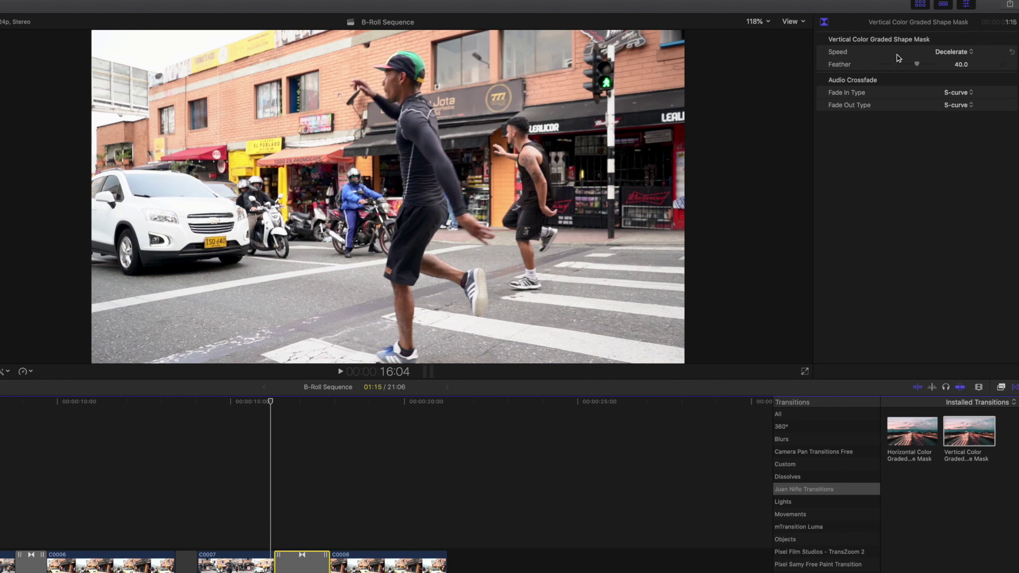
Review the new transition's Speed options, keep Decelerate, and view the selected transition at 16:15
click(956, 52)
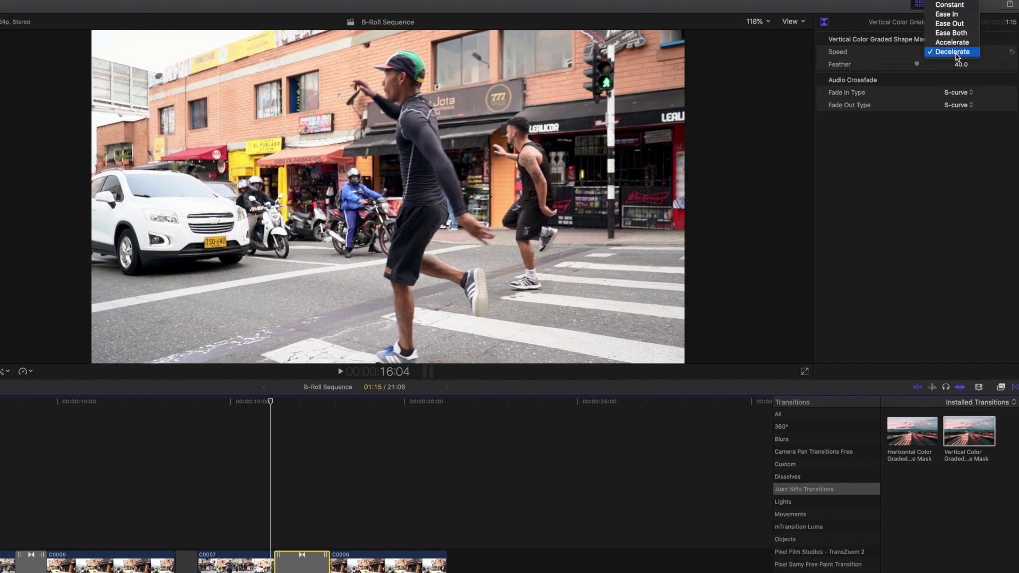
click(956, 53)
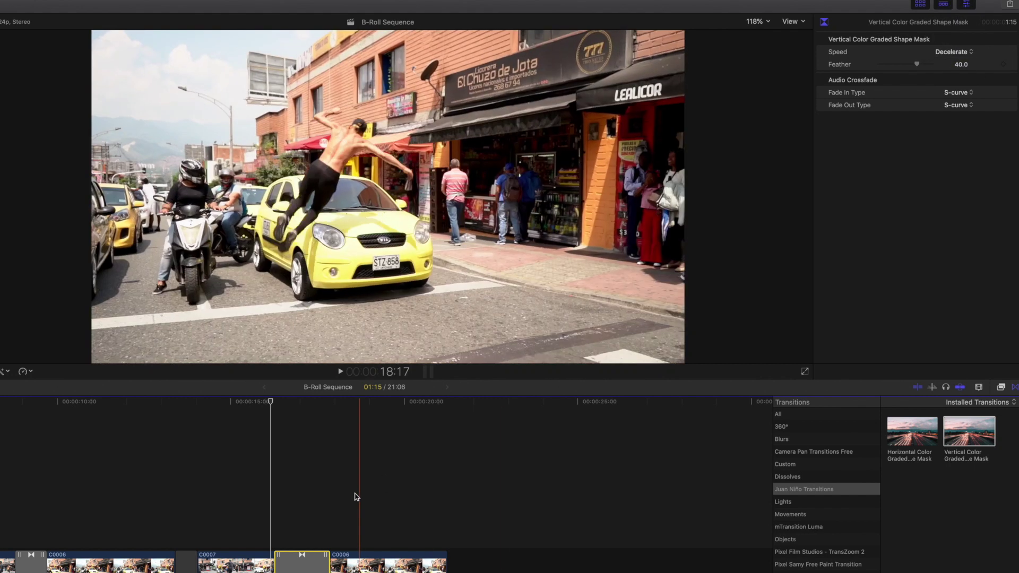
click(304, 567)
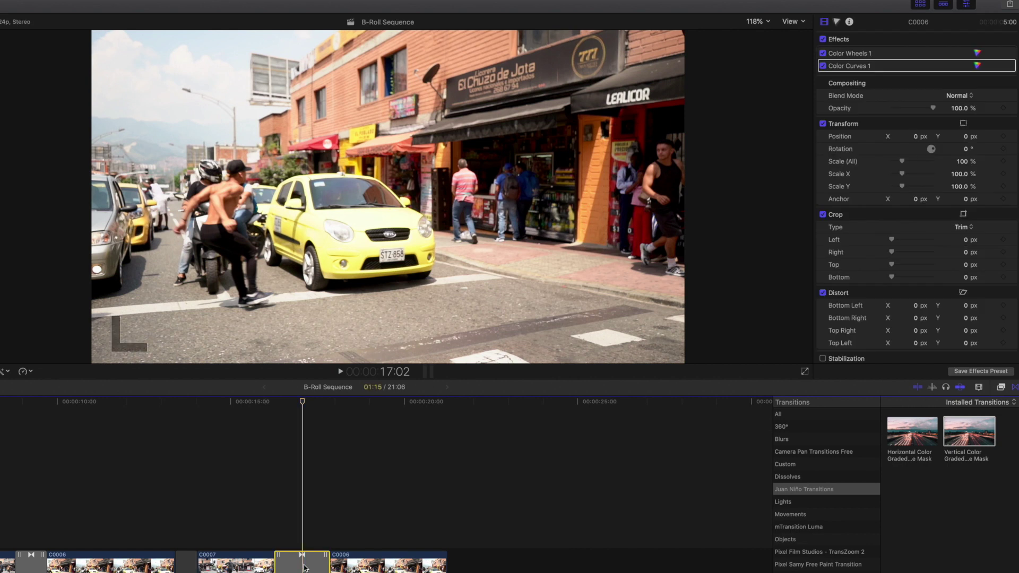
click(304, 567)
click(289, 536)
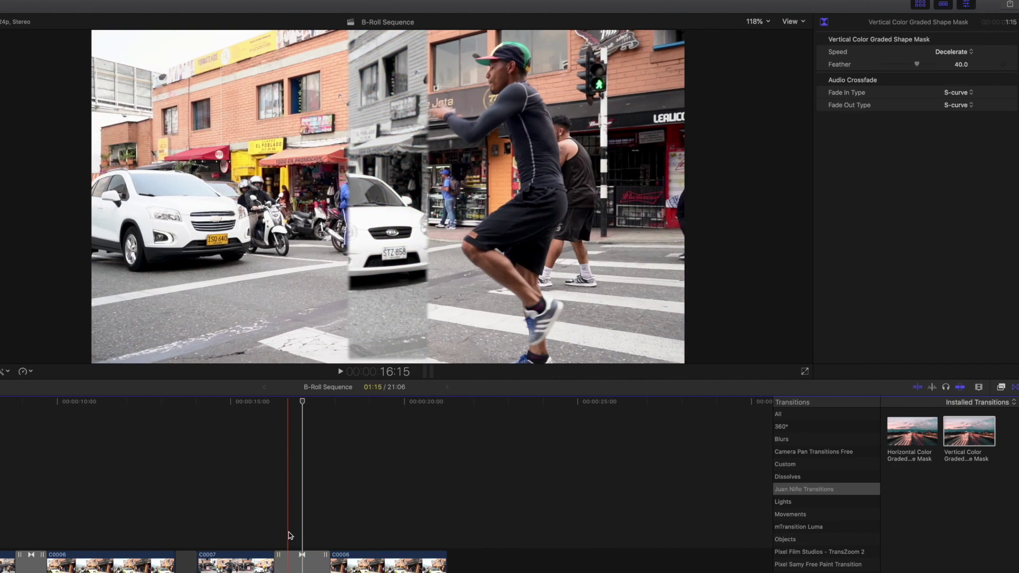
click(294, 570)
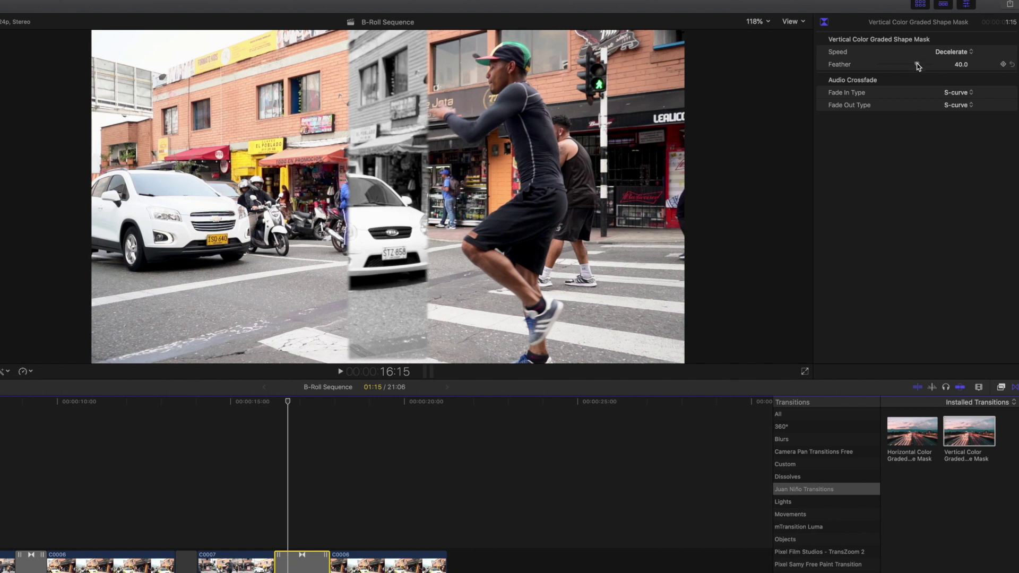
Try a softer mask edge on the transition by raising Feather to 100, and to 200
drag(917, 65, 966, 66)
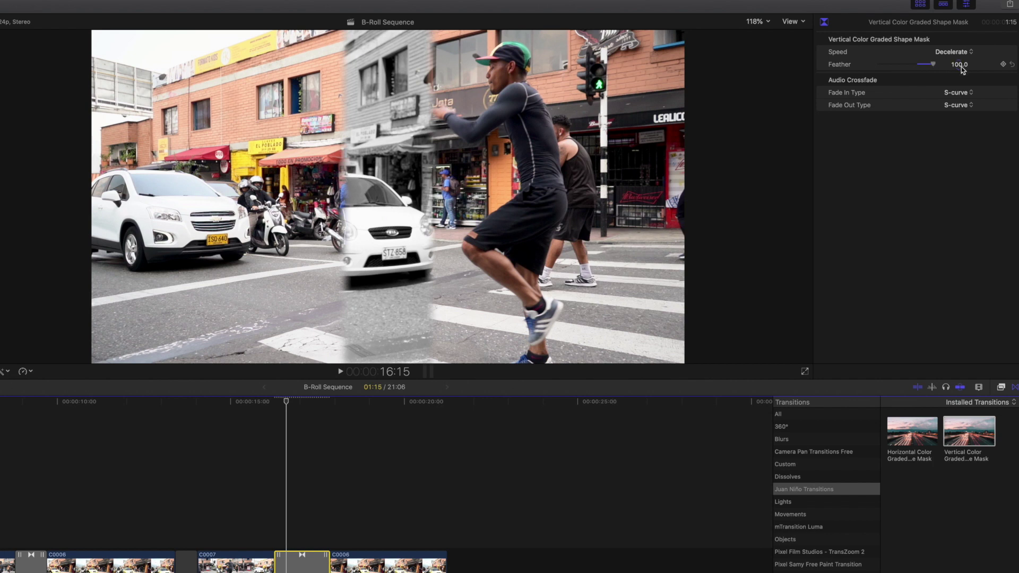
click(959, 65)
click(959, 65)
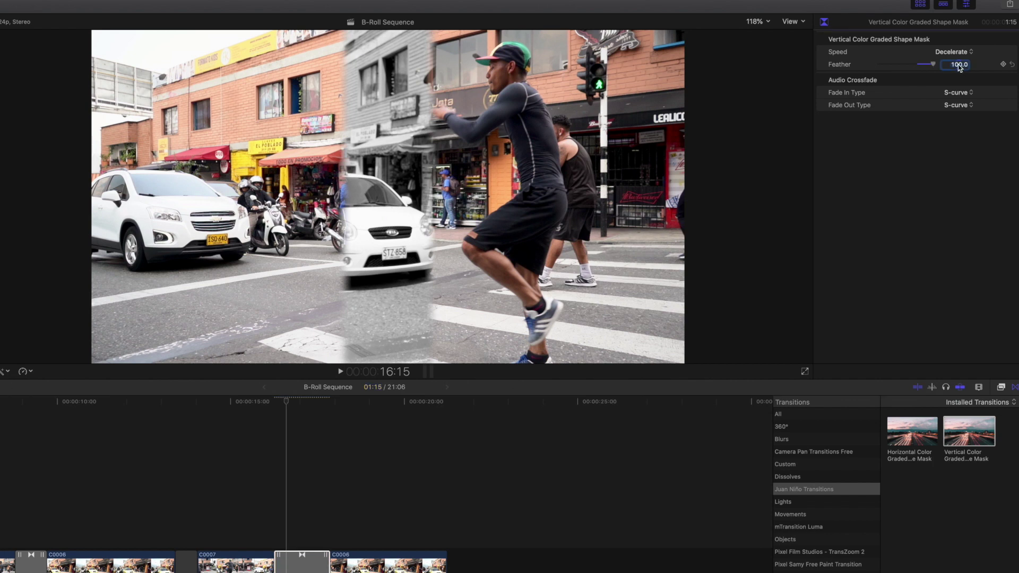
text(200)
key(Return)
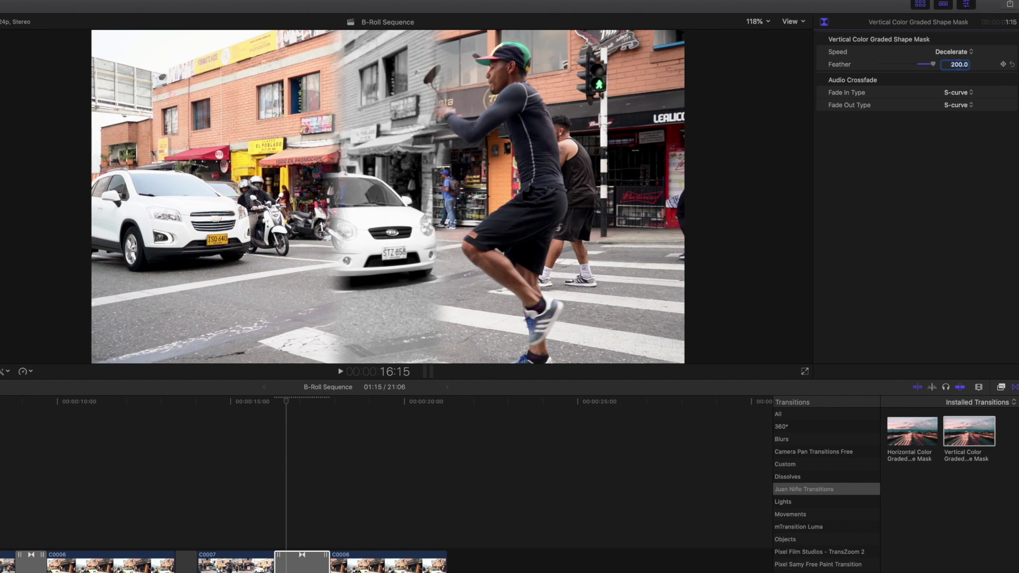
Set the transition's Feather to 40
click(958, 65)
text(40)
key(Return)
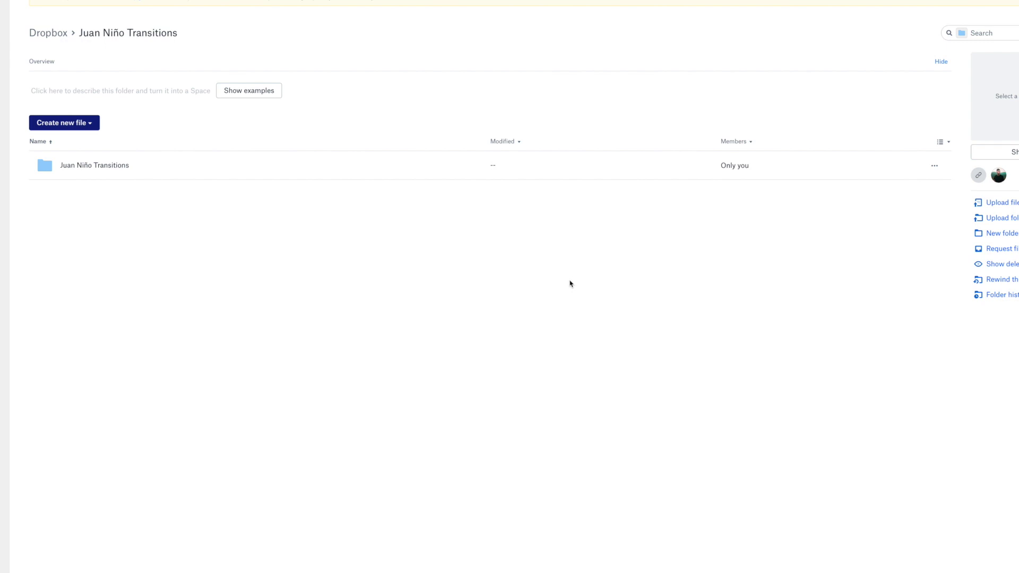
Switch to Dropbox to download the Juan Niño Transitions folder, and extract its zip from Downloads in Finder
click(935, 167)
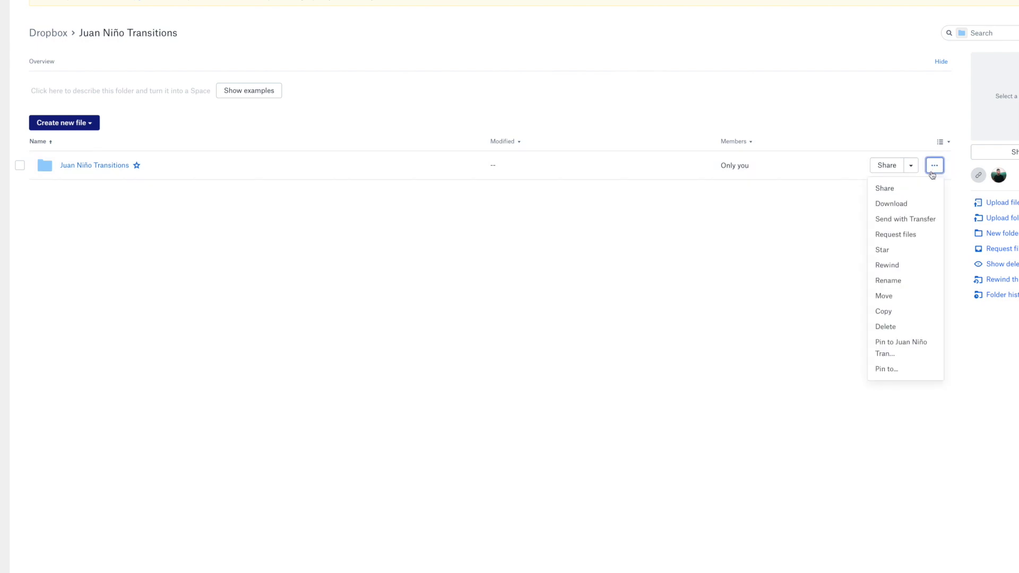
click(901, 204)
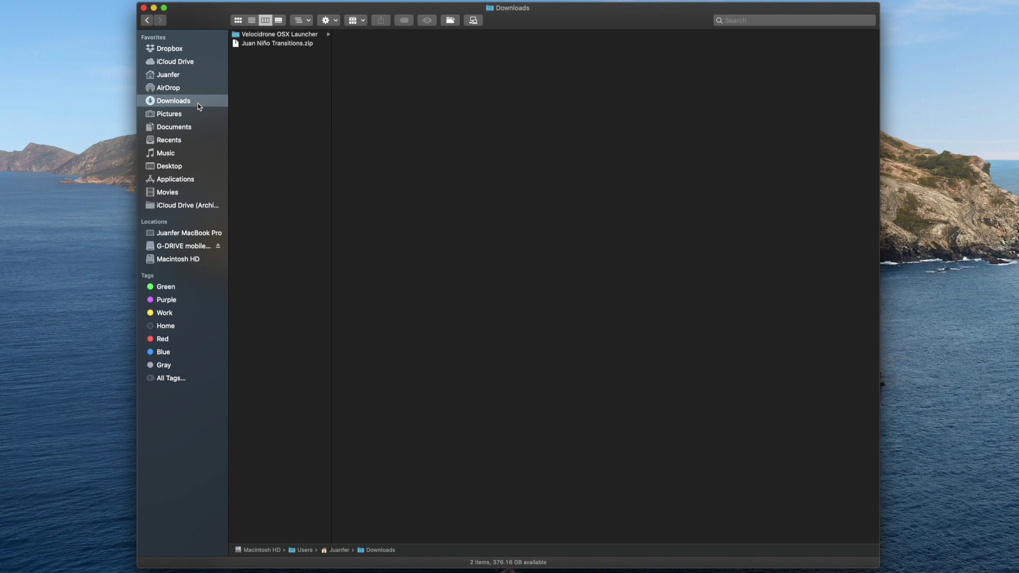
double_click(267, 44)
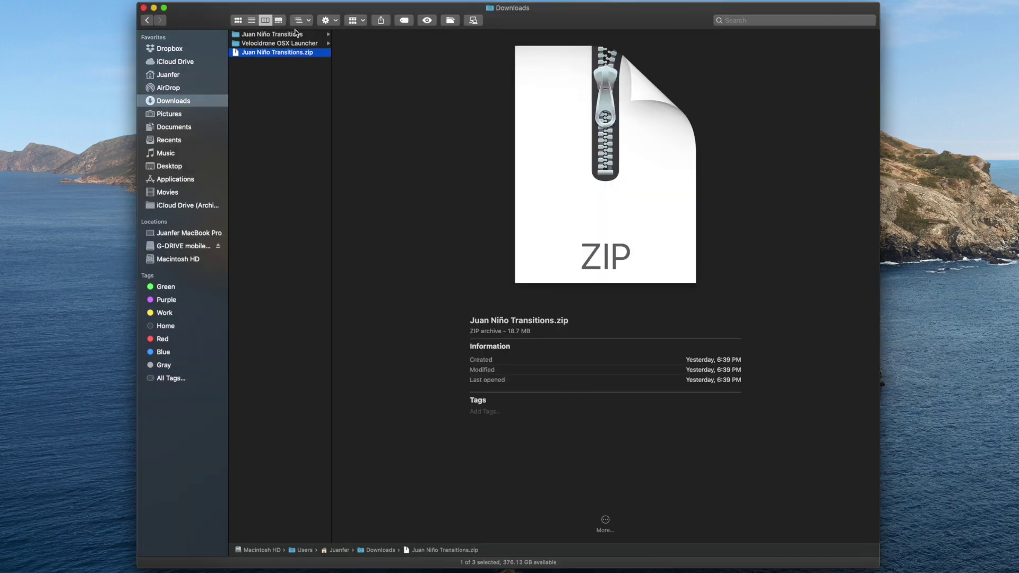
click(282, 34)
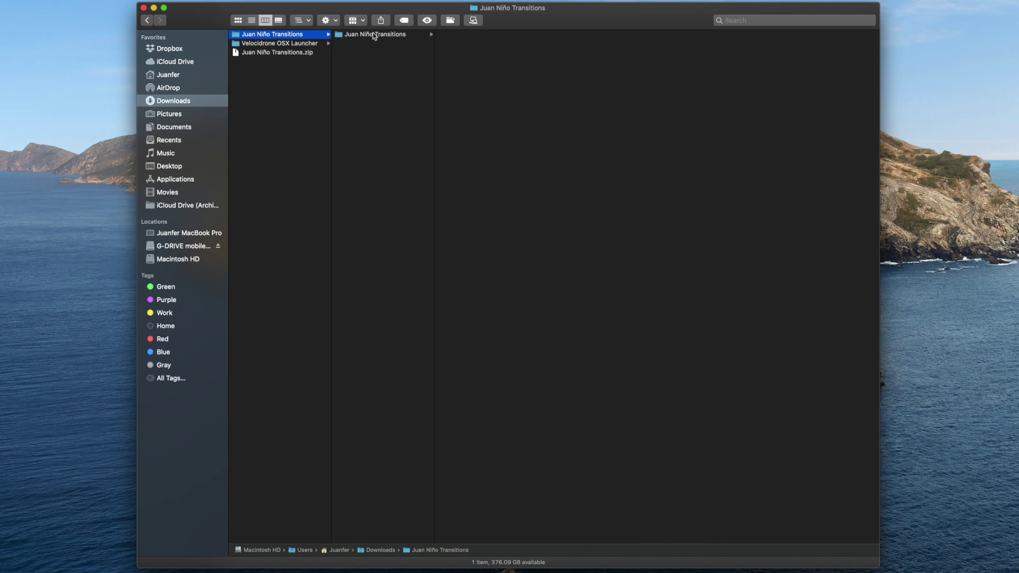
Open a second Finder tab showing the Motion Templates folder inside the home folder's Movies folder
key(super+t)
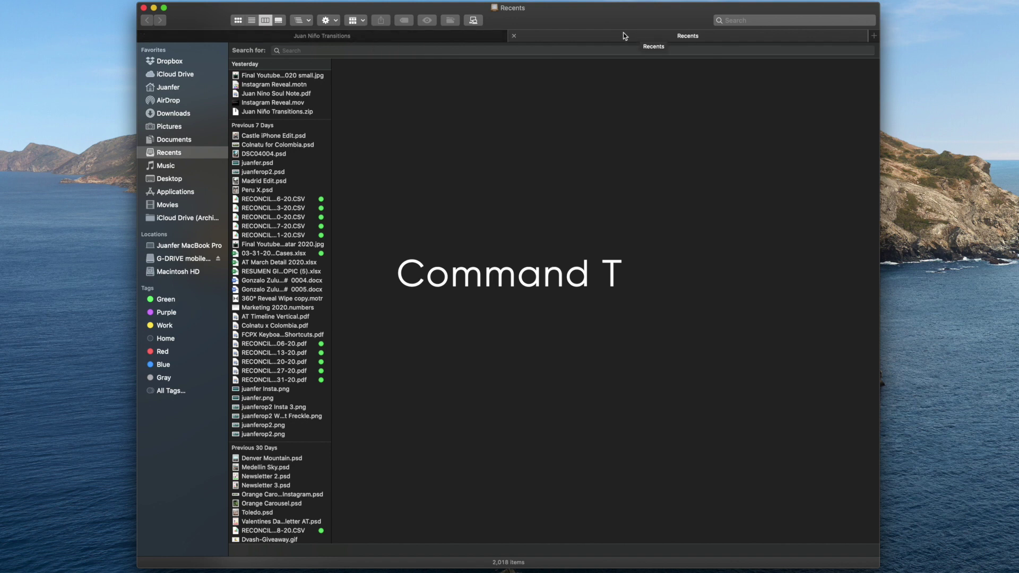
click(165, 89)
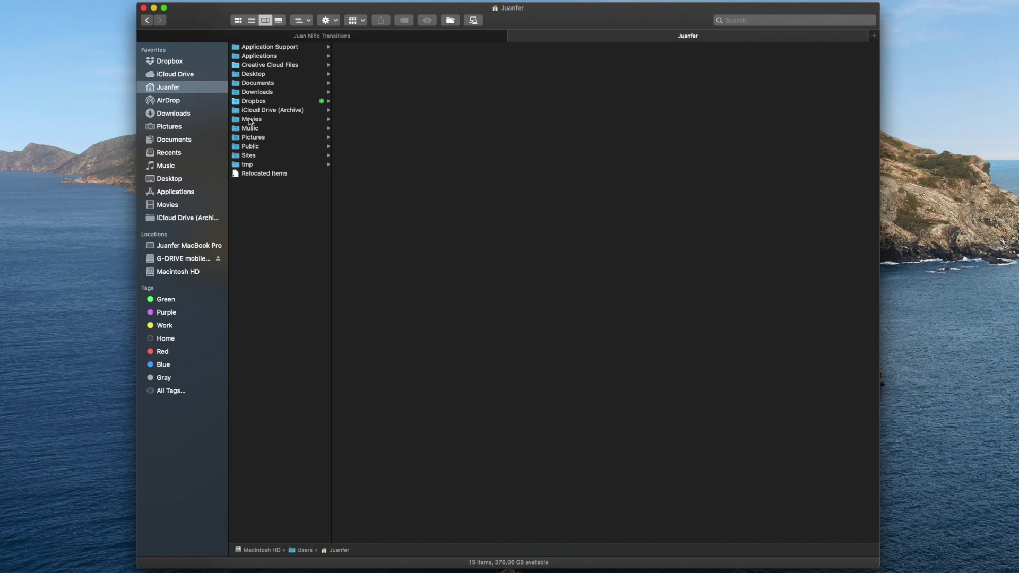
click(249, 118)
click(382, 75)
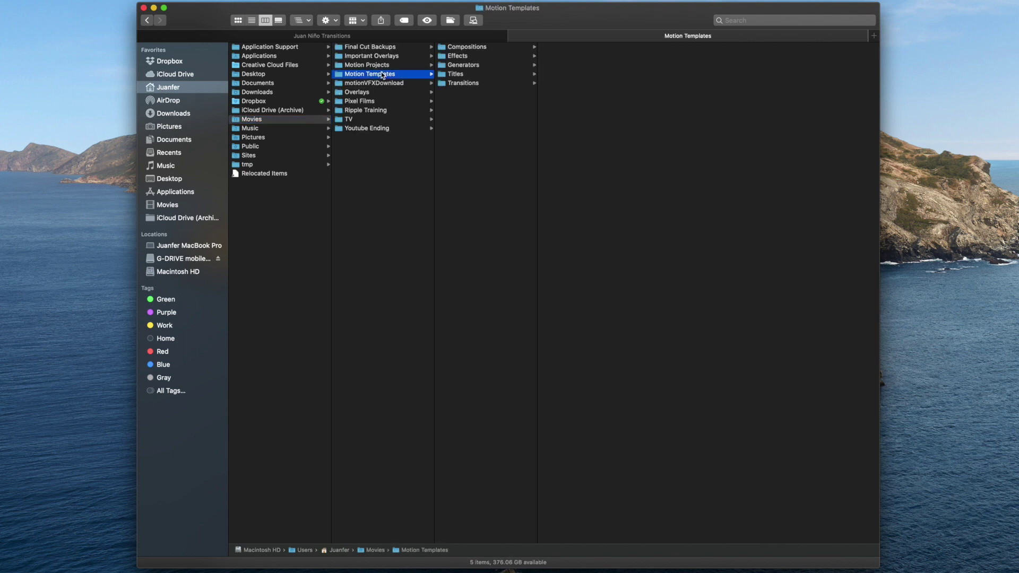
Inspect the name and extension of the Transitions folder in its file information, and close the information window
right_click(462, 86)
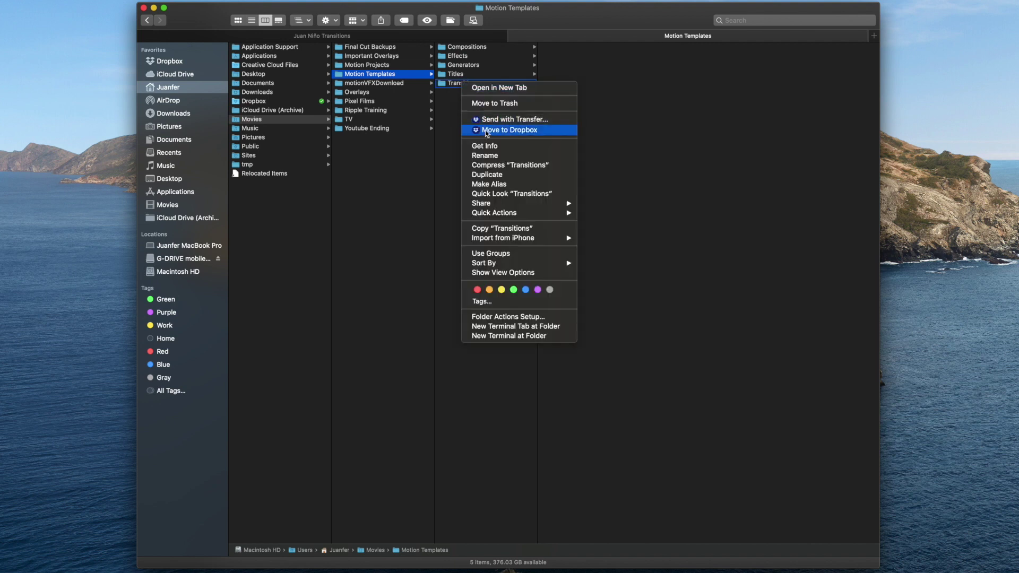
click(484, 146)
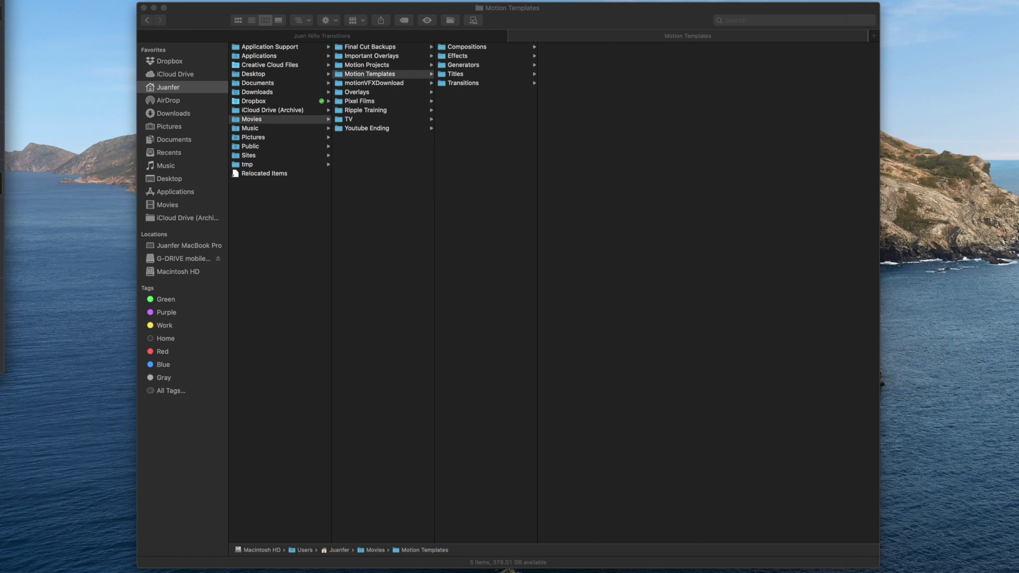
drag(136, 76, 250, 71)
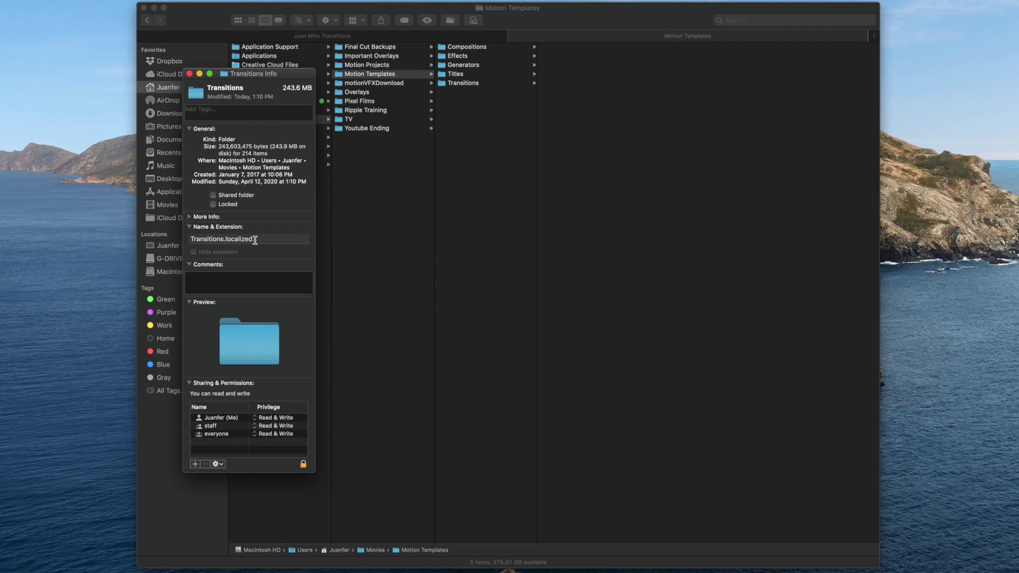
right_click(454, 98)
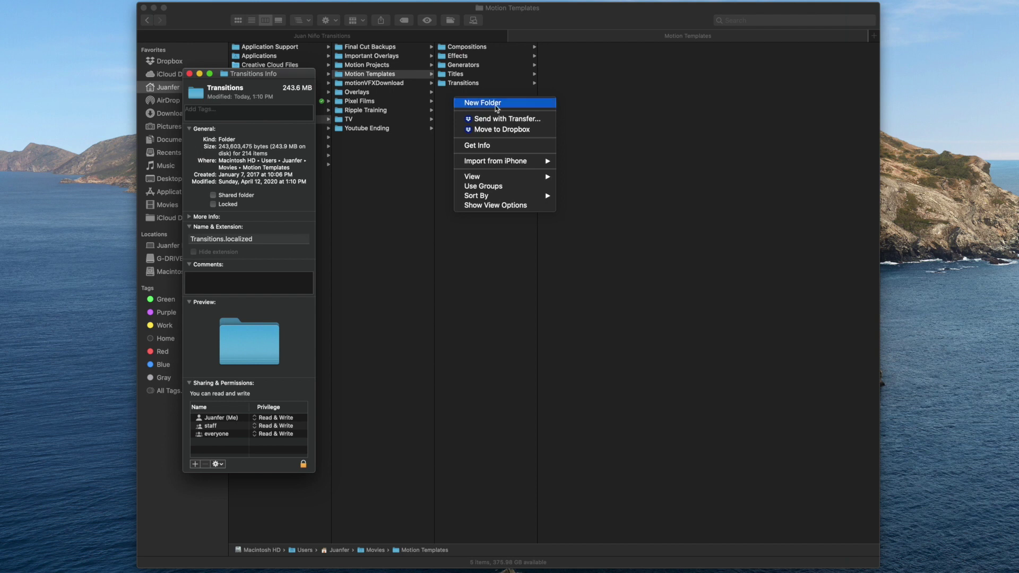
key(Escape)
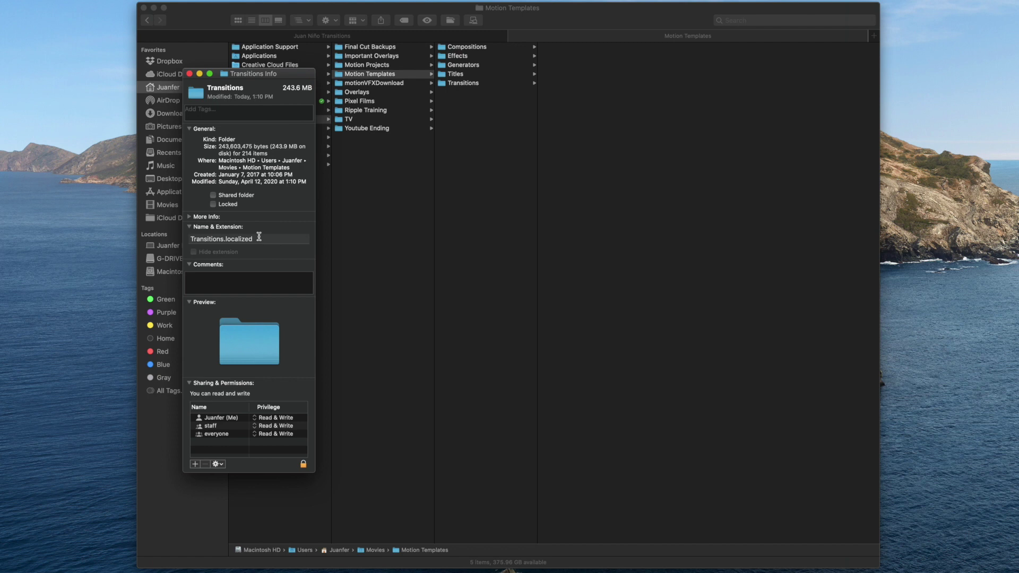
click(189, 73)
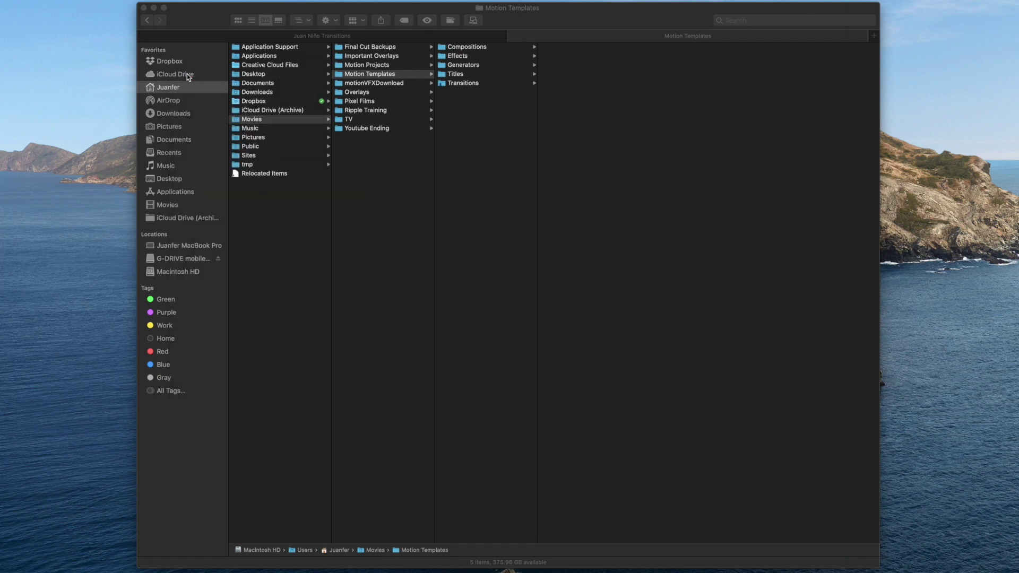
Move the inner Juan Niño Transitions folder from Downloads into the Transitions folder under Motion Templates
click(460, 82)
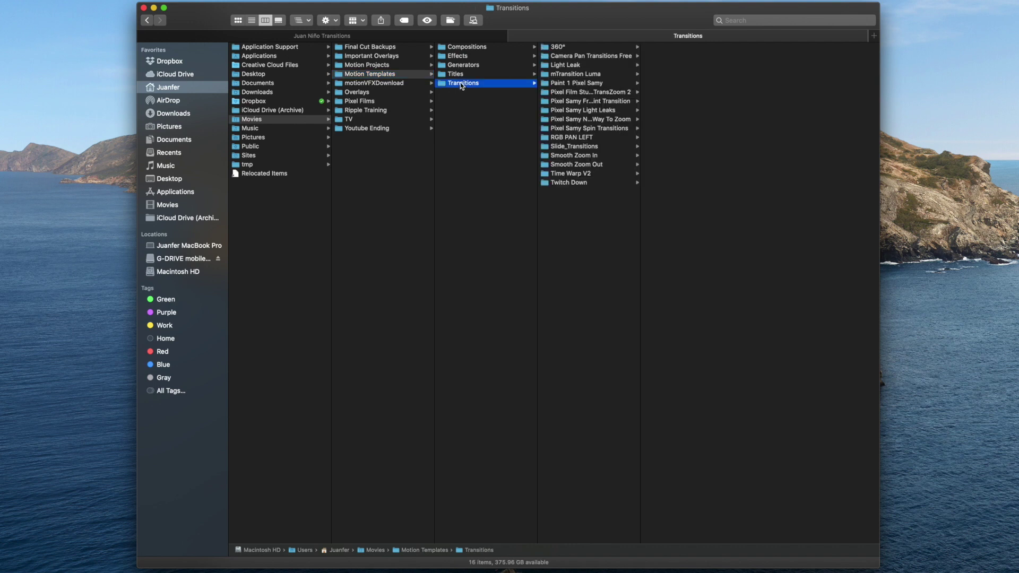
click(358, 37)
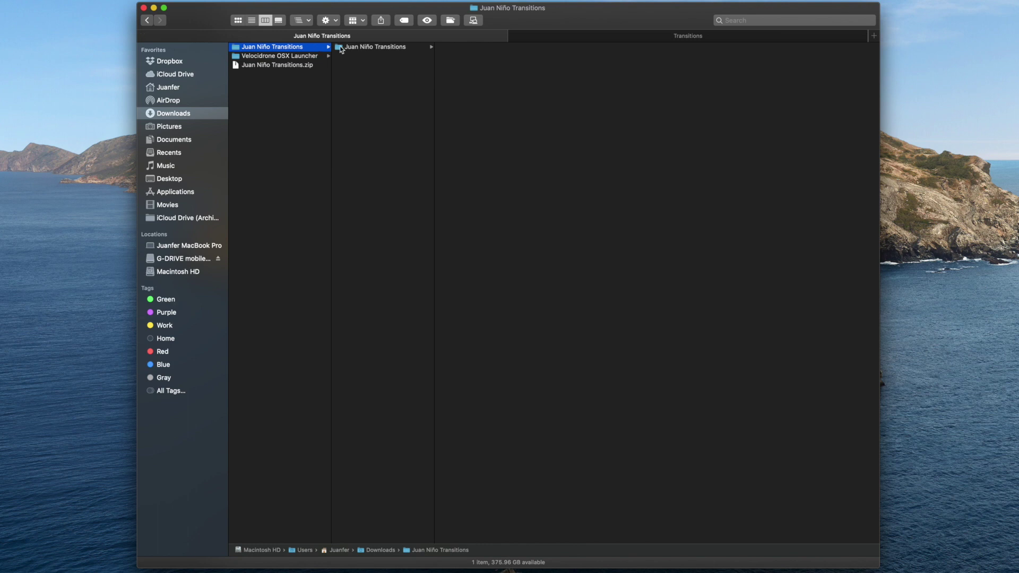
click(357, 47)
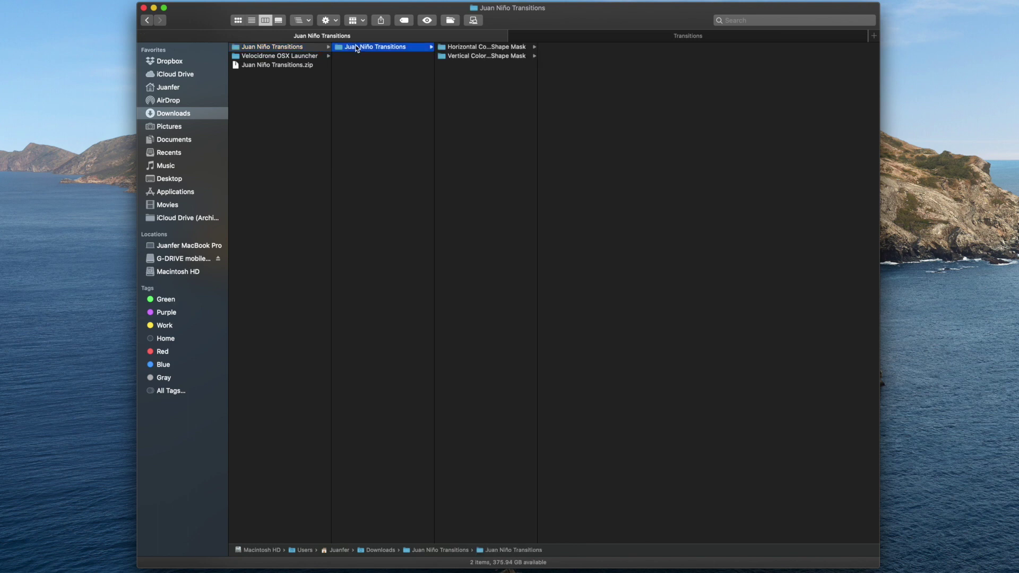
drag(356, 48, 687, 37)
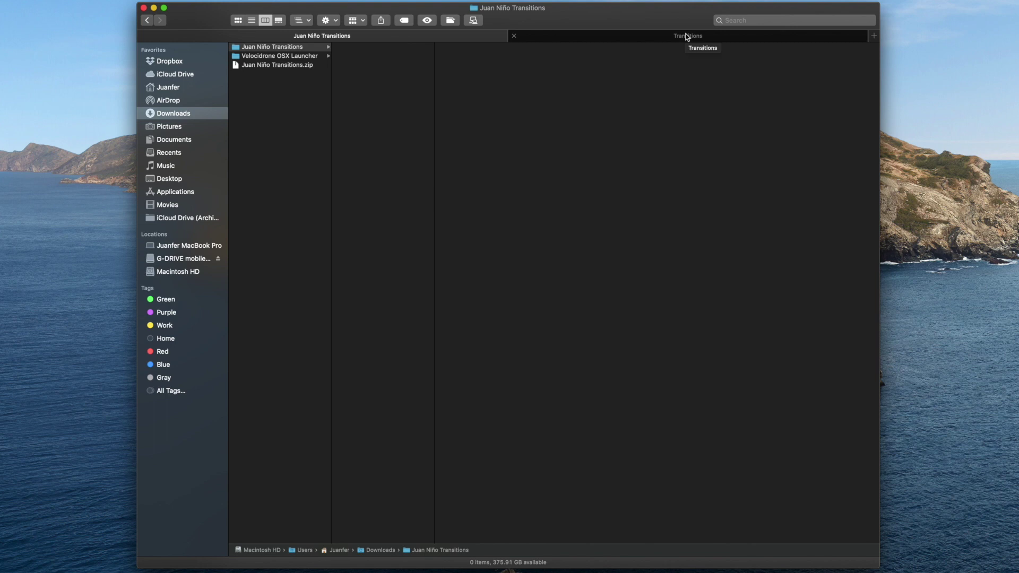
click(687, 37)
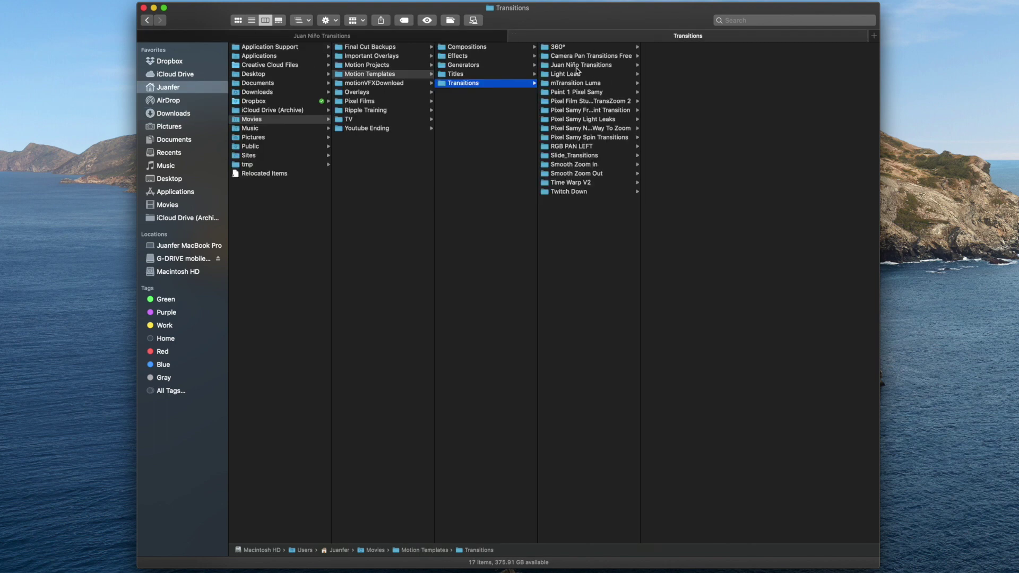